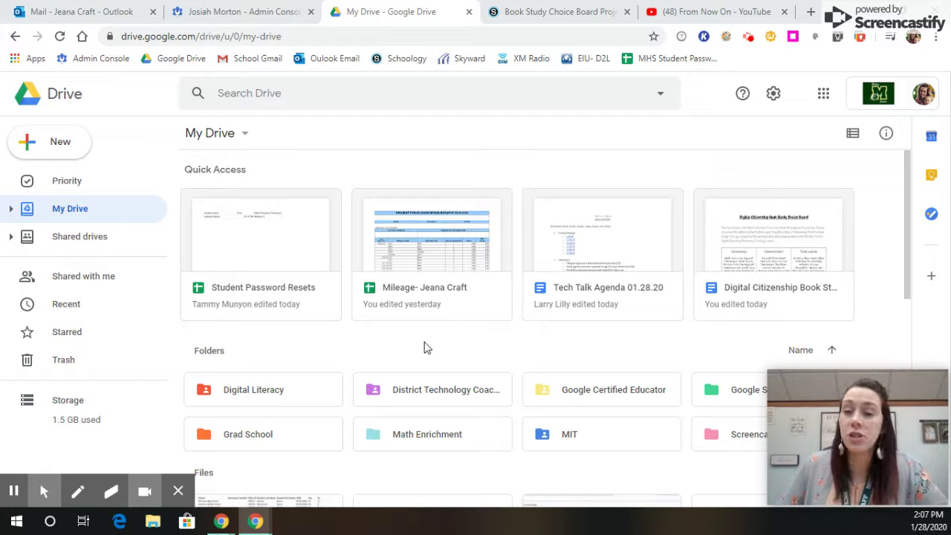
Create a new blank Google Form from My Drive
{"action": "left_click", "coordinate": [824, 94]}
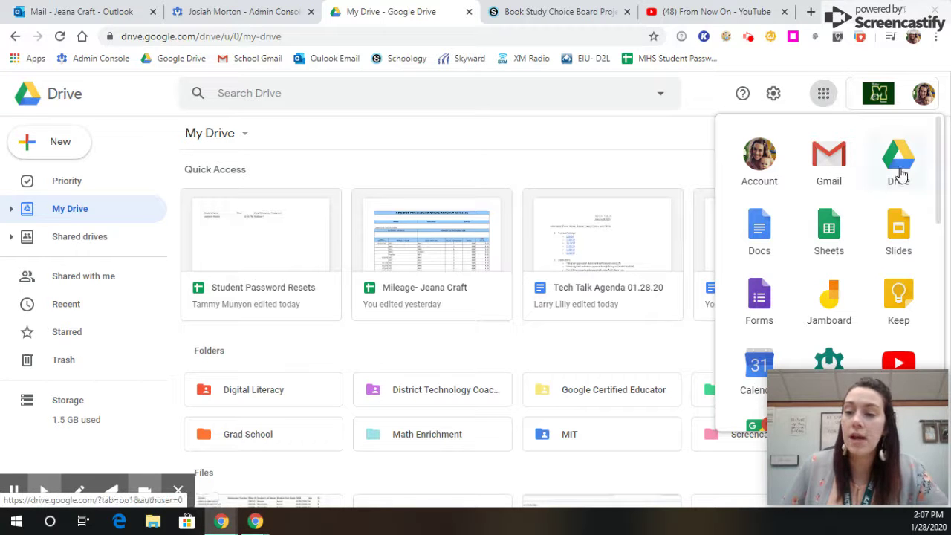
{"action": "left_click", "coordinate": [797, 98]}
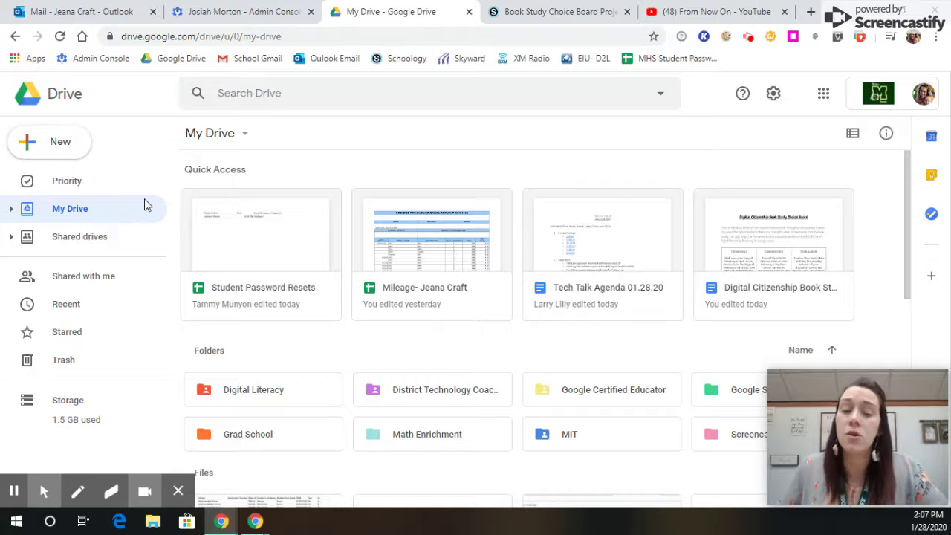
{"action": "left_click", "coordinate": [70, 145]}
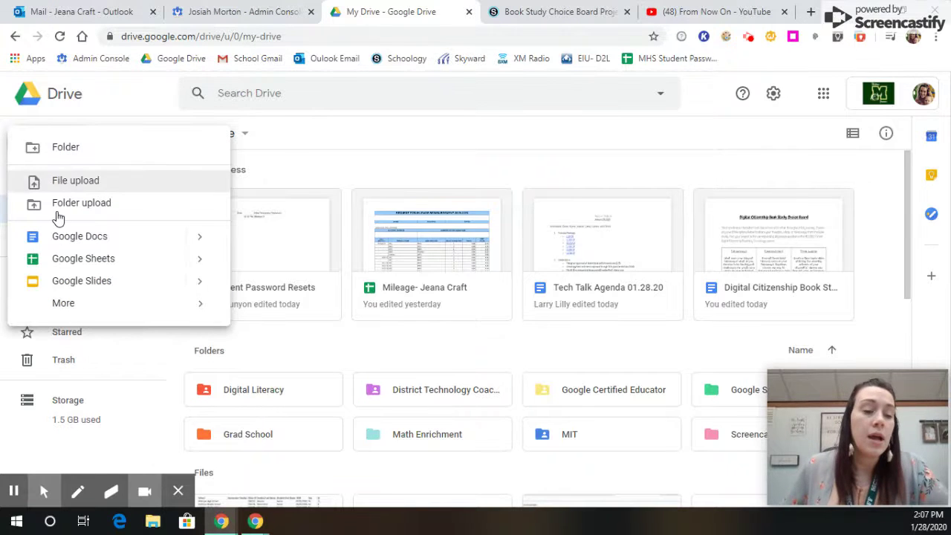
{"action": "mouse_move", "coordinate": [63, 307]}
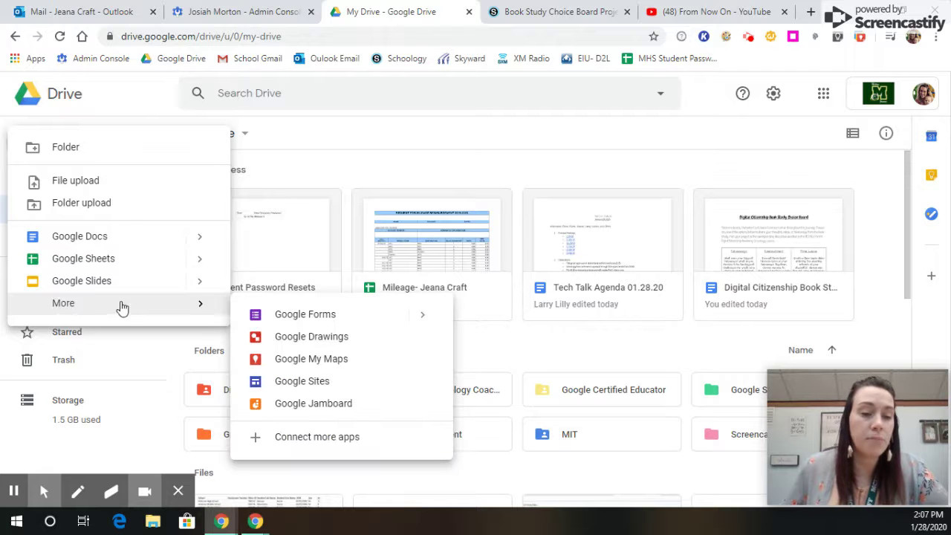
{"action": "left_click", "coordinate": [315, 321]}
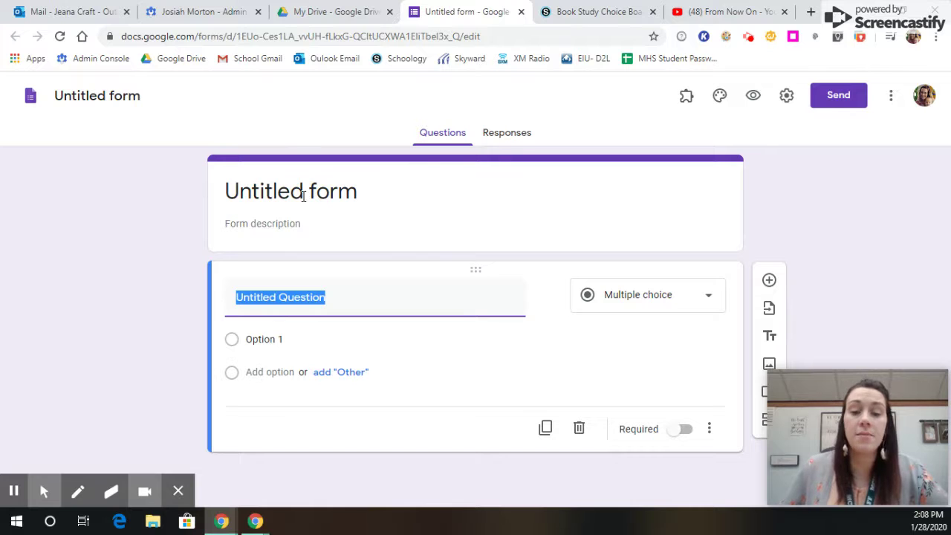
Name the form and its heading "Practice Quiz" and add the description "Take this quiz during class today."
{"action": "left_click", "coordinate": [135, 102]}
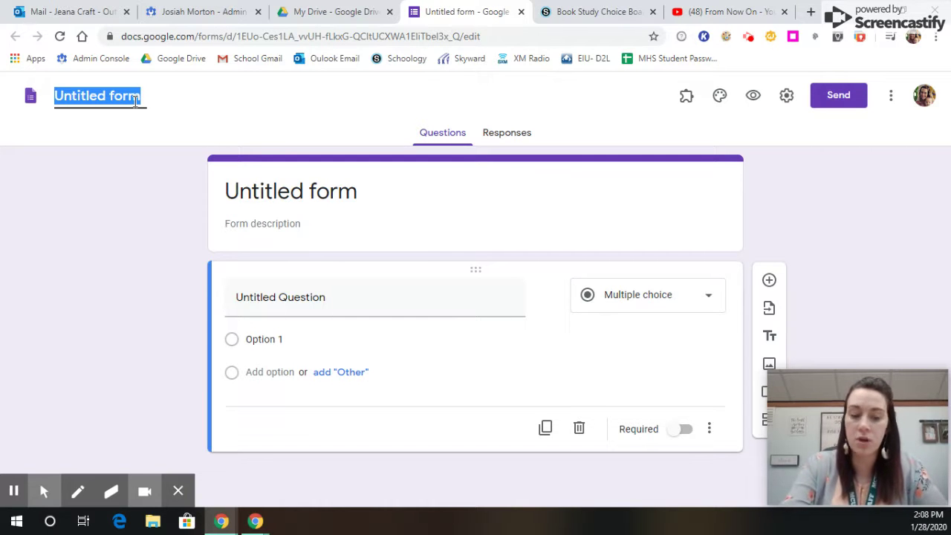
{"action": "type", "text": "Practice"}
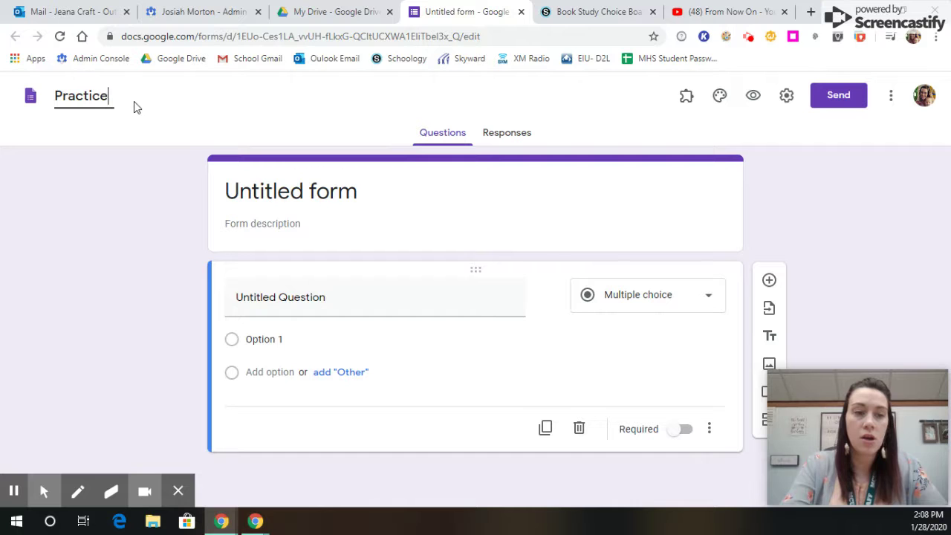
{"action": "type", "text": " Quiz"}
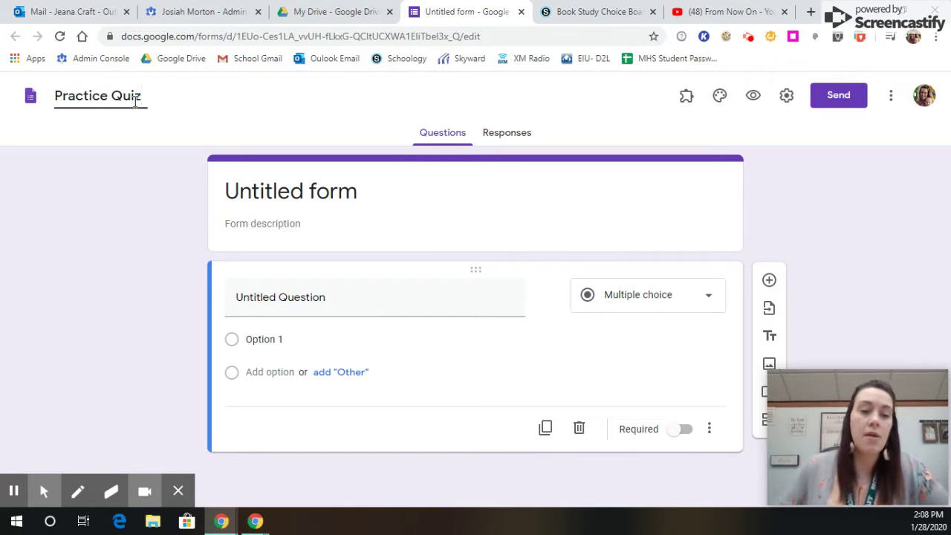
{"action": "left_click", "coordinate": [390, 191]}
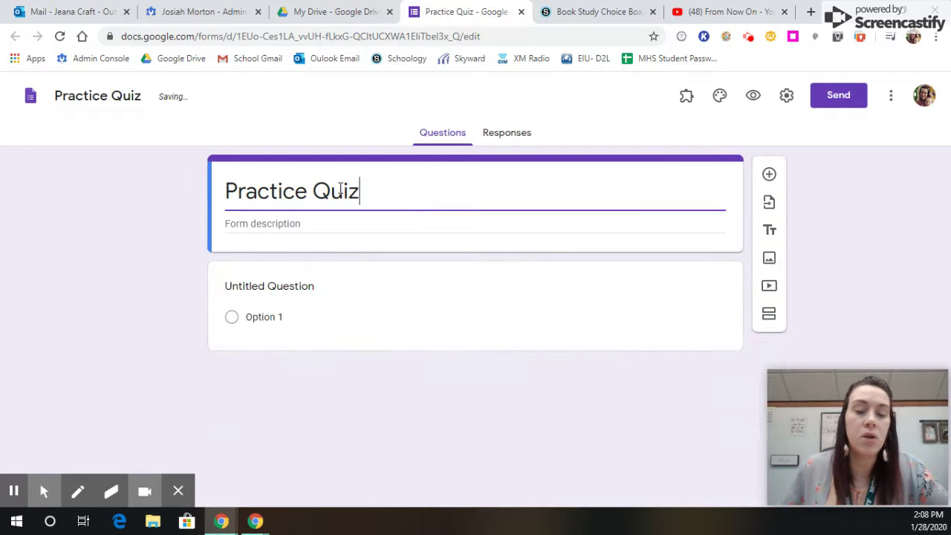
{"action": "left_click", "coordinate": [319, 227]}
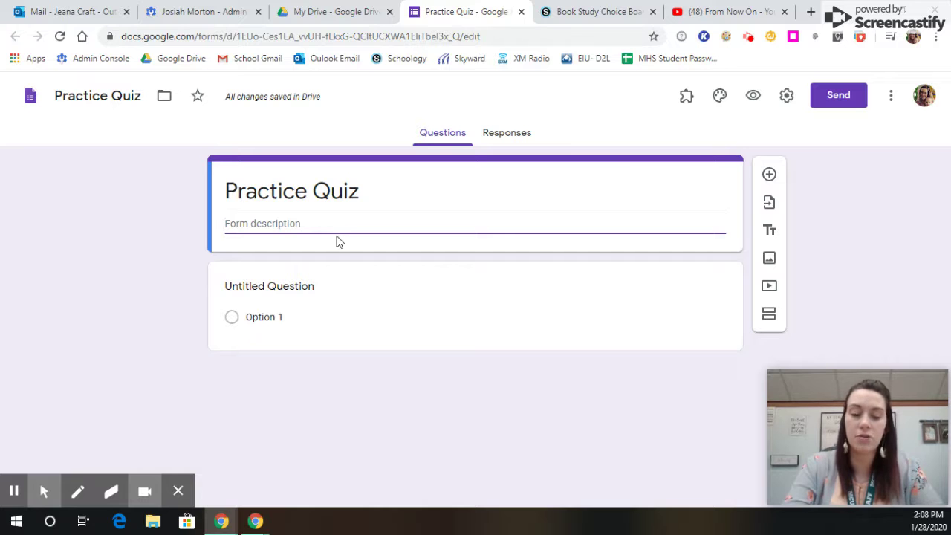
{"action": "type", "text": "Take this quiz during class today."}
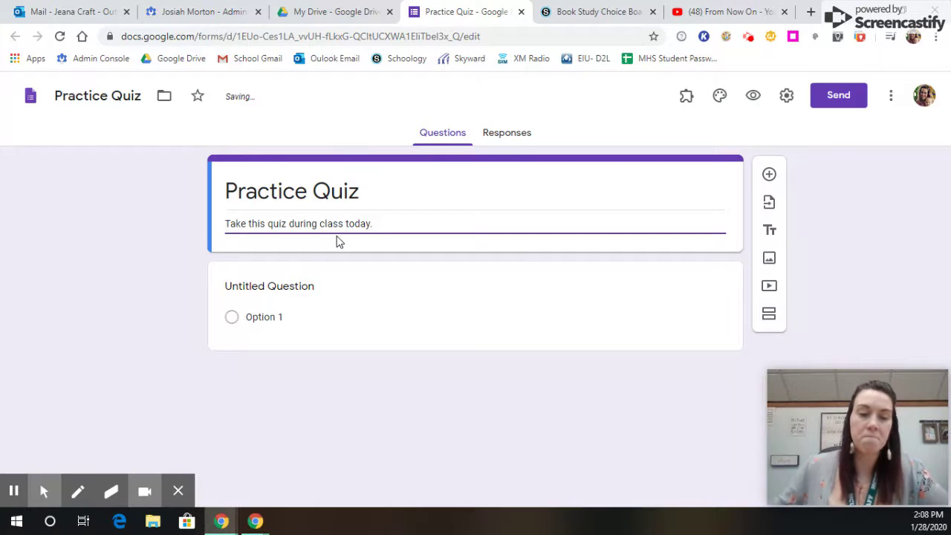
Replace the untitled question's text with "What is your favorite candy?"
{"action": "left_click", "coordinate": [336, 299]}
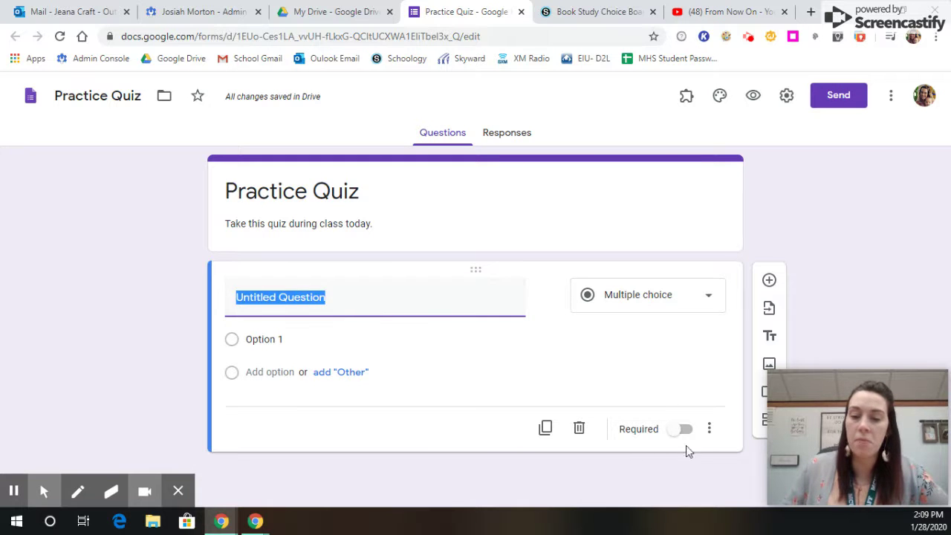
{"action": "left_click", "coordinate": [374, 297]}
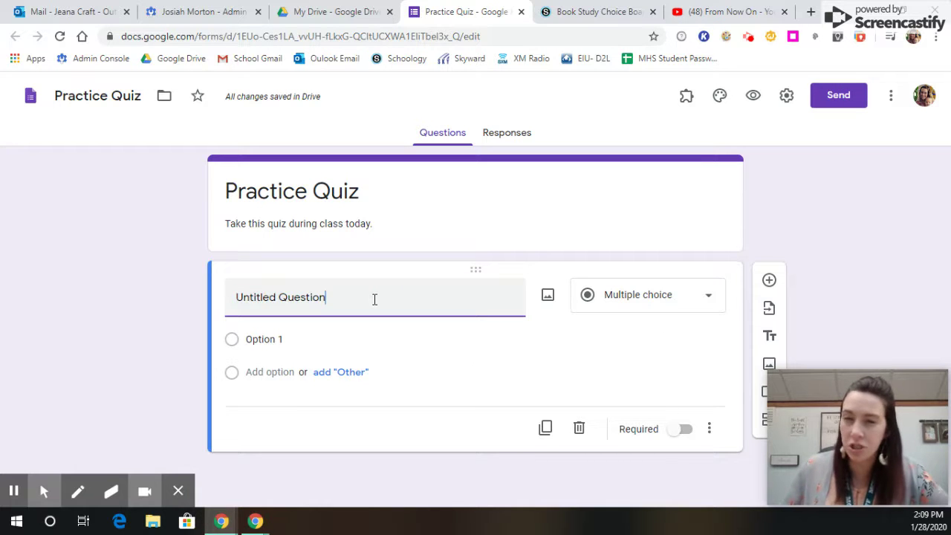
{"action": "left_click_drag", "start_coordinate": [374, 299], "coordinate": [231, 343]}
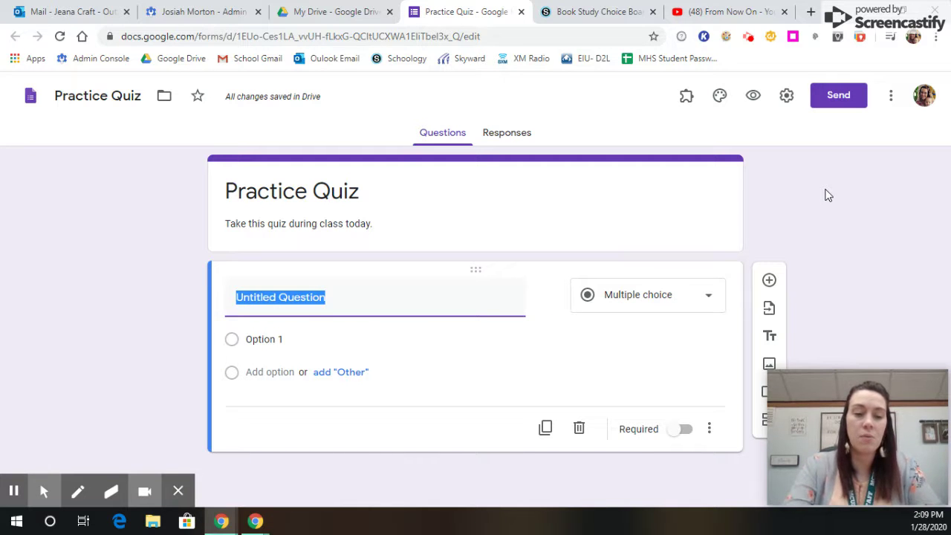
{"action": "type", "text": "What is your favor"}
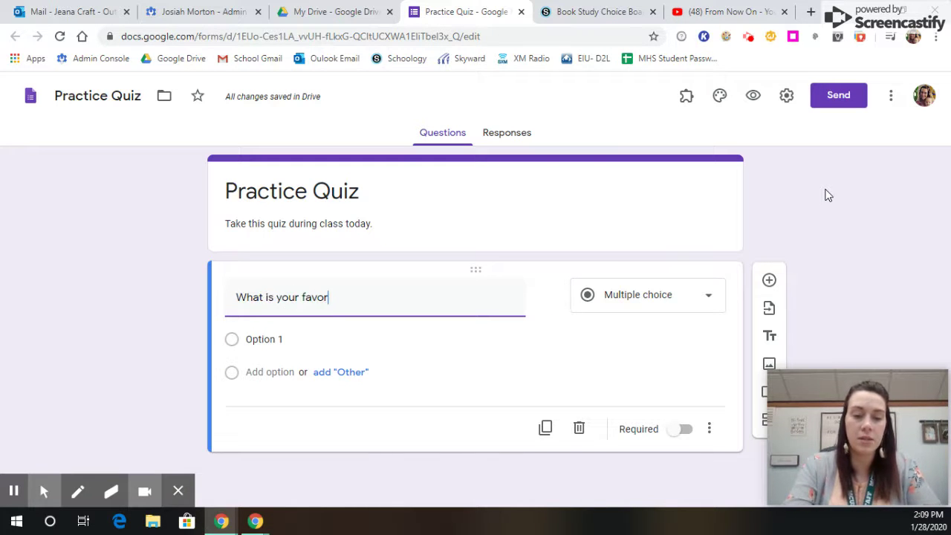
{"action": "type", "text": "ite "}
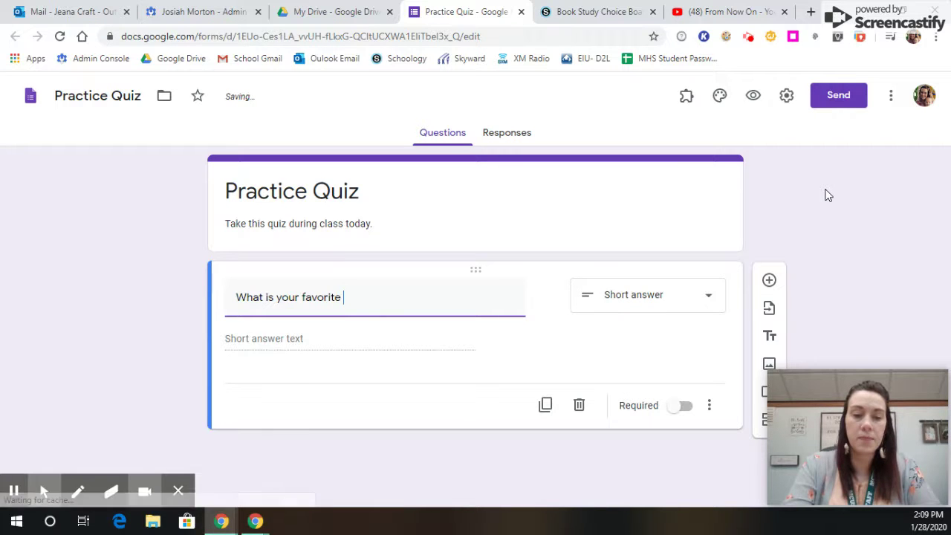
{"action": "type", "text": "candy?"}
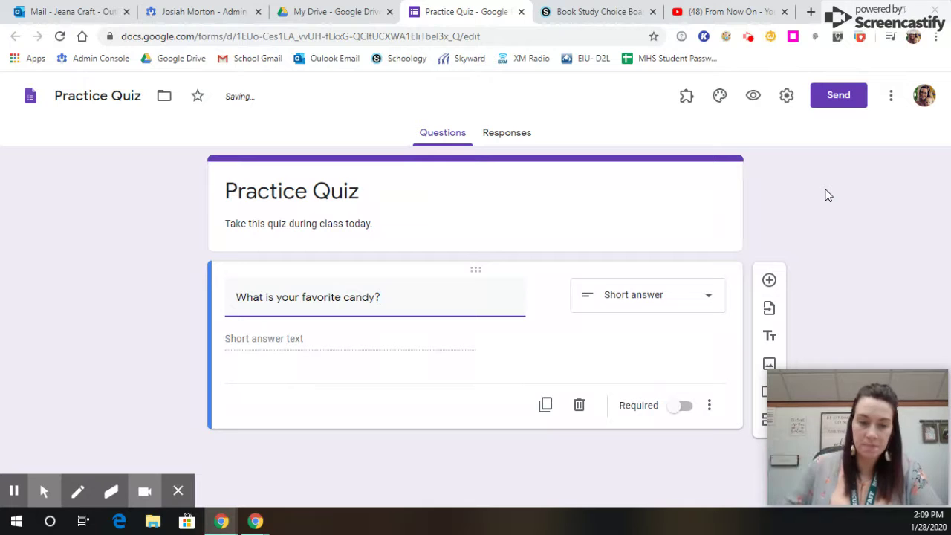
Set the candy question's answer type to Checkboxes
{"action": "left_click", "coordinate": [640, 310]}
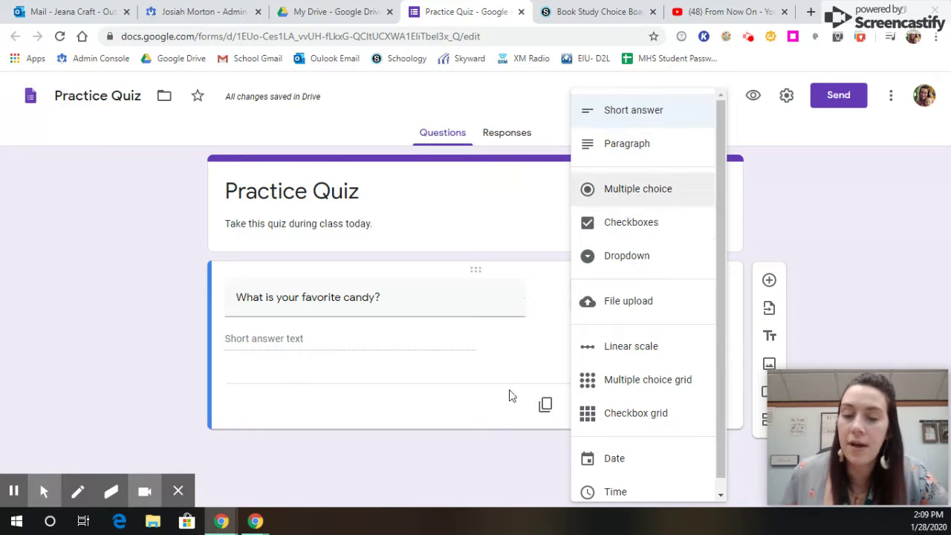
{"action": "left_click", "coordinate": [532, 306]}
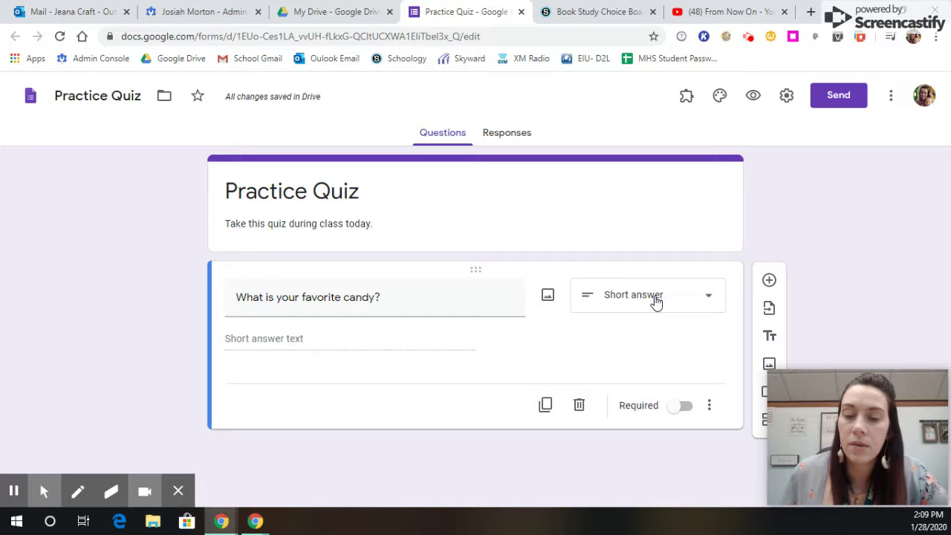
{"action": "left_click", "coordinate": [684, 299]}
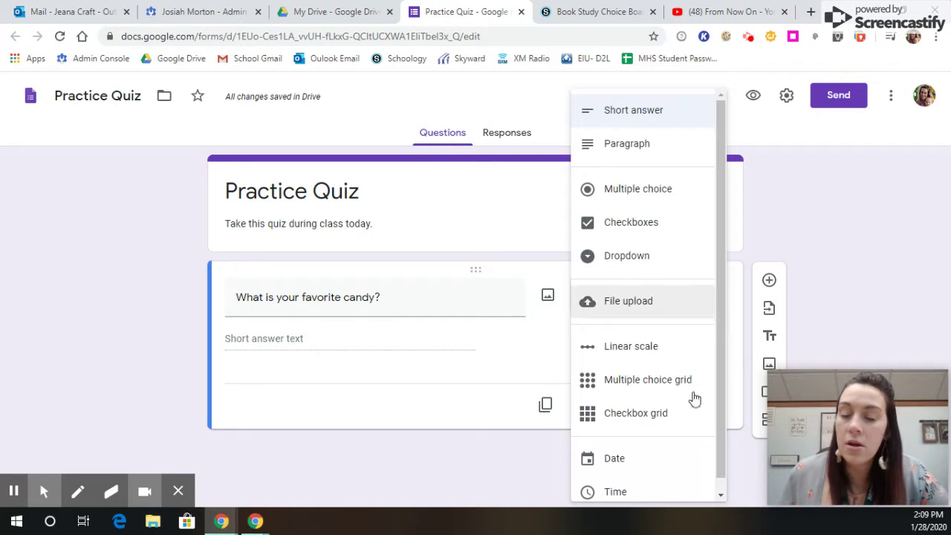
{"action": "left_click", "coordinate": [632, 225]}
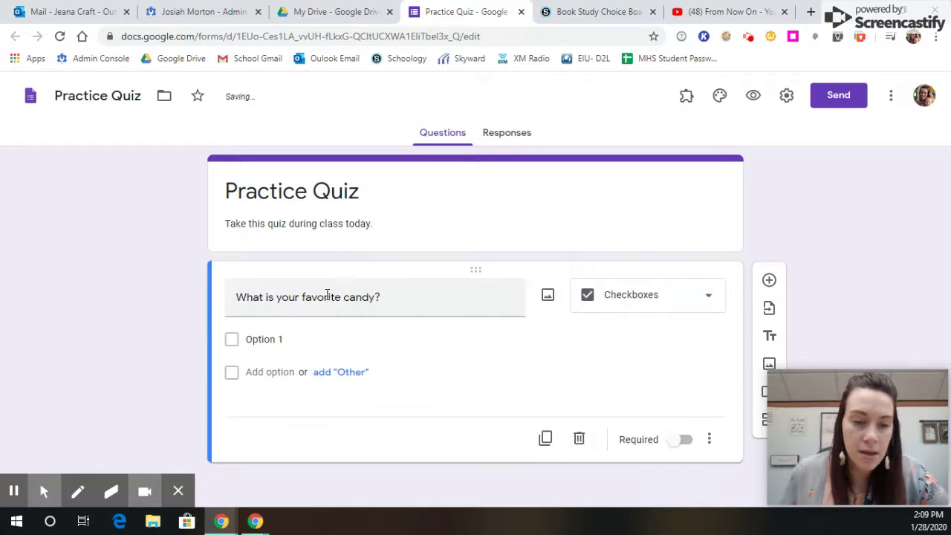
Extend the question wording to "What is your favorite candy from this list?"
{"action": "triple_click", "coordinate": [376, 297]}
{"action": "left_click", "coordinate": [376, 296]}
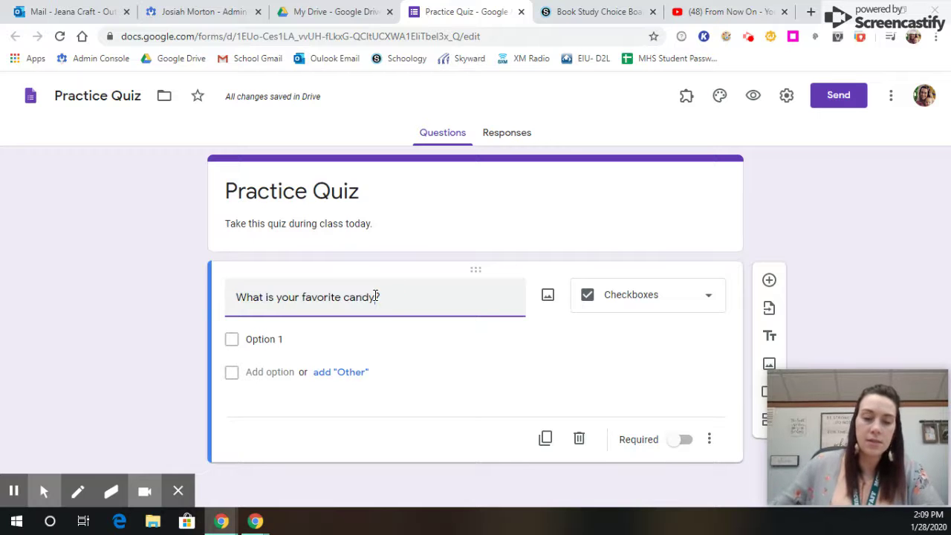
{"action": "type", "text": "from this list"}
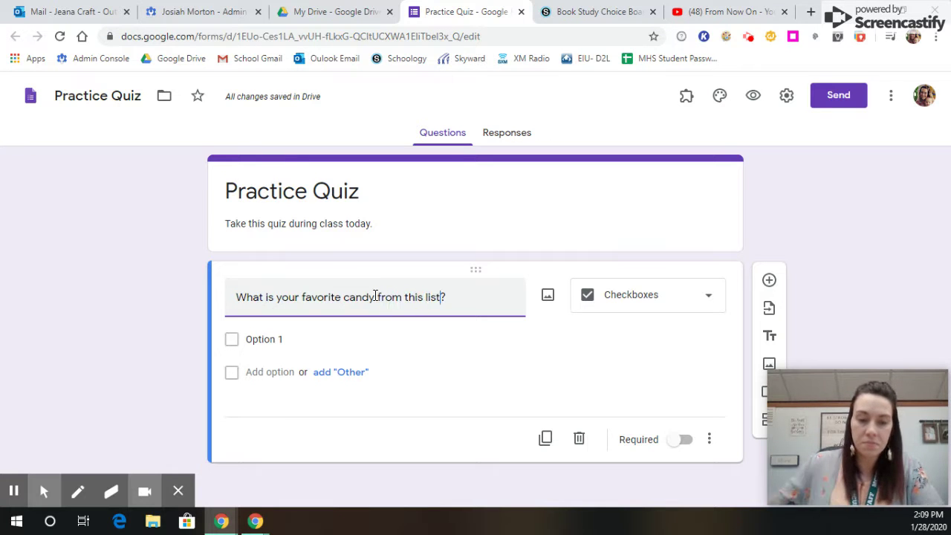
Enter Reeses, Snickers, Milky Way and Skittles as the four checkbox options of the candy question
{"action": "left_click", "coordinate": [277, 340]}
{"action": "type", "text": "Reeses"}
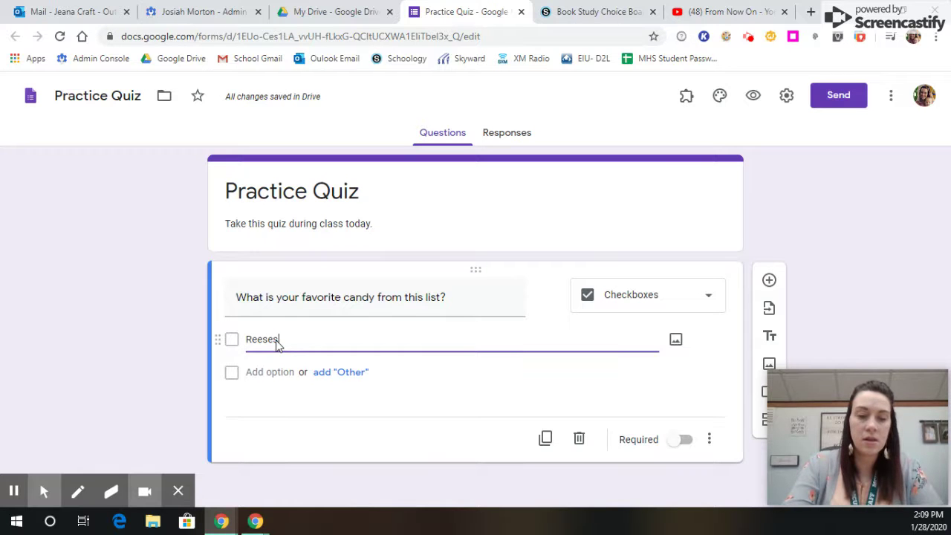
{"action": "key", "text": "Return"}
{"action": "type", "text": "Snickers"}
{"action": "key", "text": "Return"}
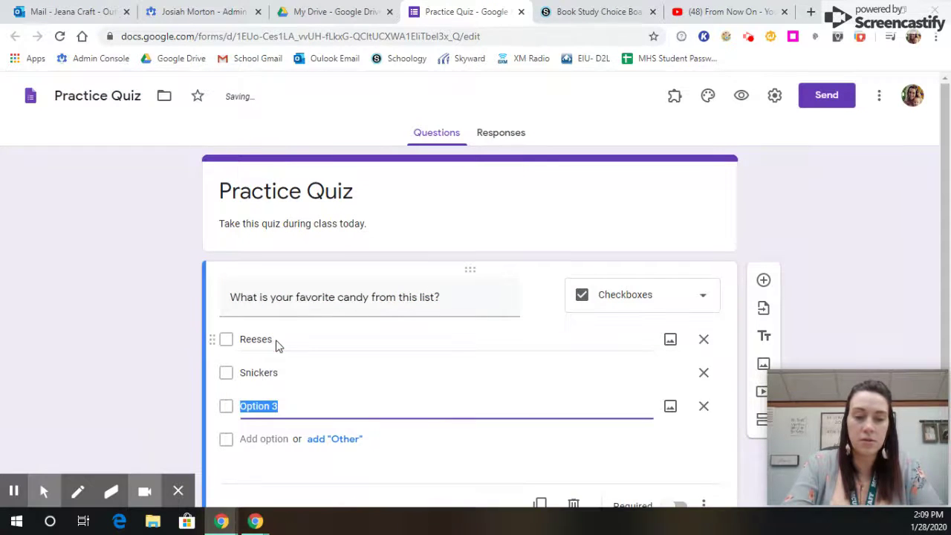
{"action": "type", "text": "Mikly W"}
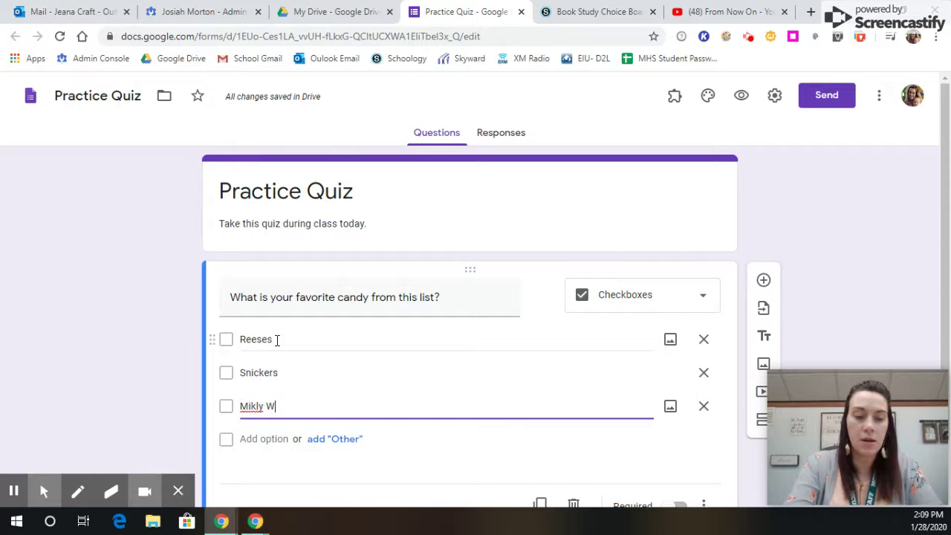
{"action": "key", "text": "BackSpace"}
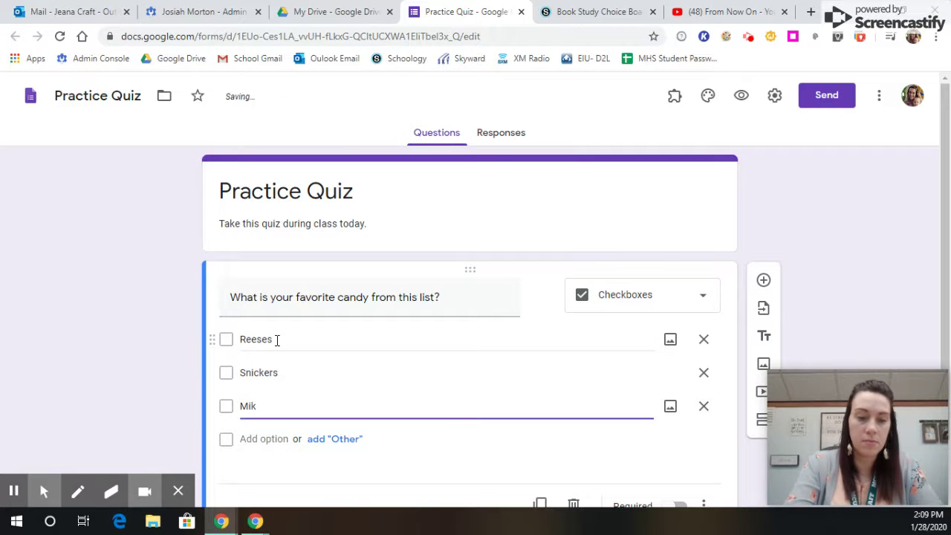
{"action": "type", "text": "ky Way"}
{"action": "key", "text": "Return"}
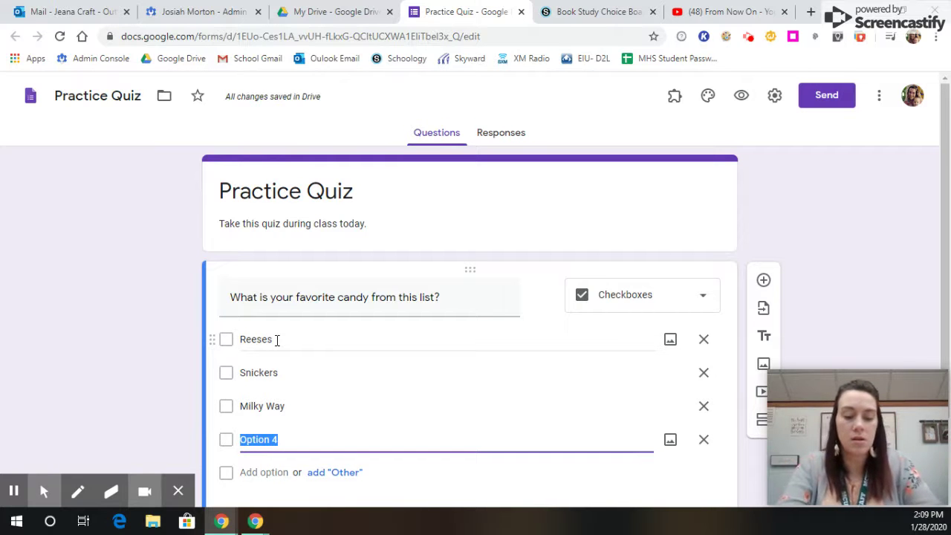
{"action": "type", "text": "Skittles"}
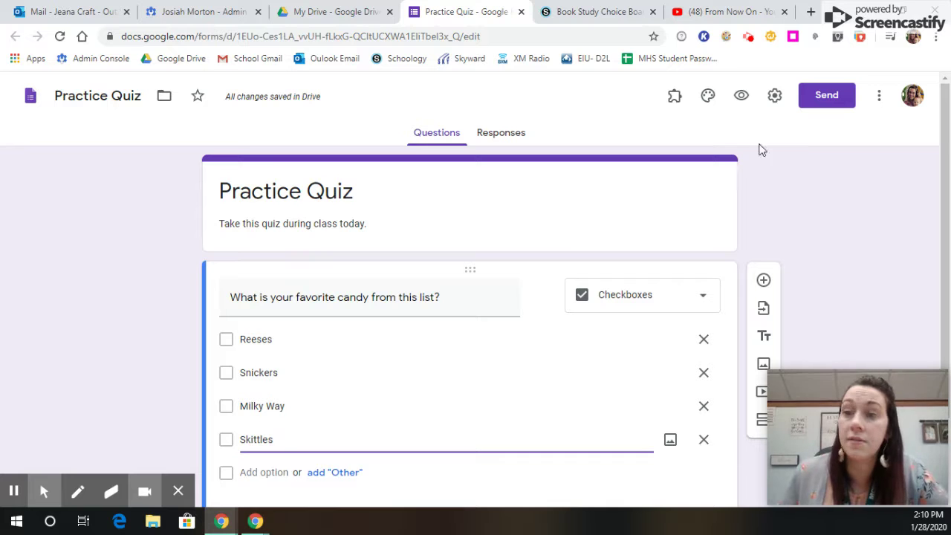
Turn the form into a quiz in the form settings so that questions can carry points and be auto-graded
{"action": "left_click", "coordinate": [774, 97]}
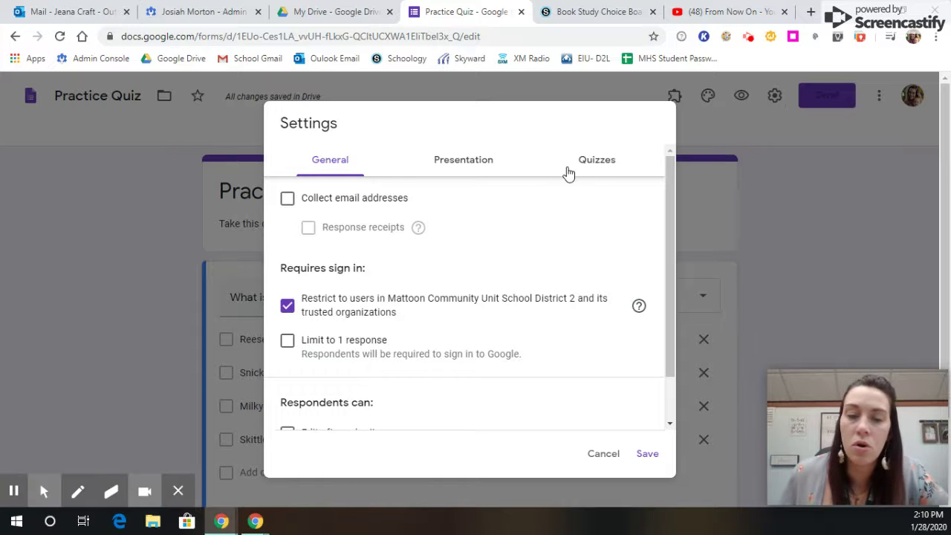
{"action": "left_click", "coordinate": [287, 199]}
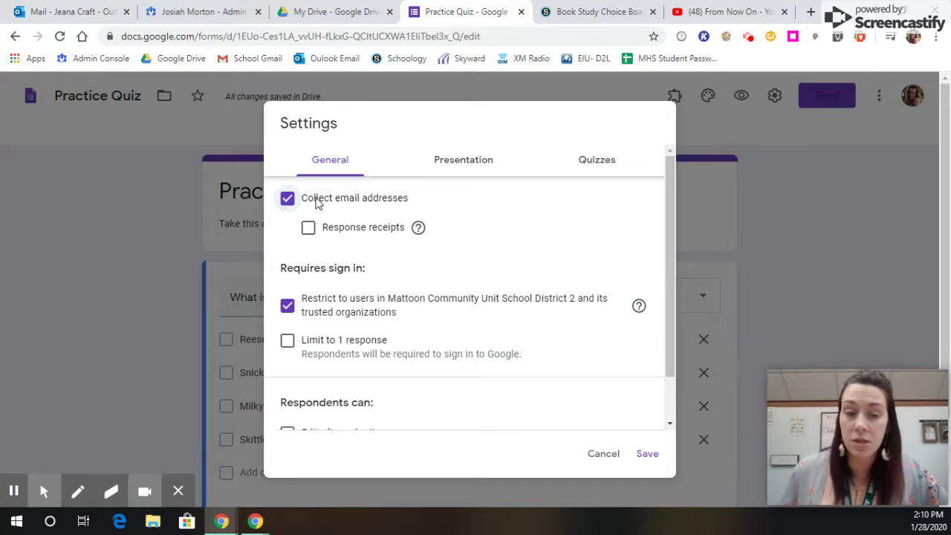
{"action": "left_click", "coordinate": [288, 200]}
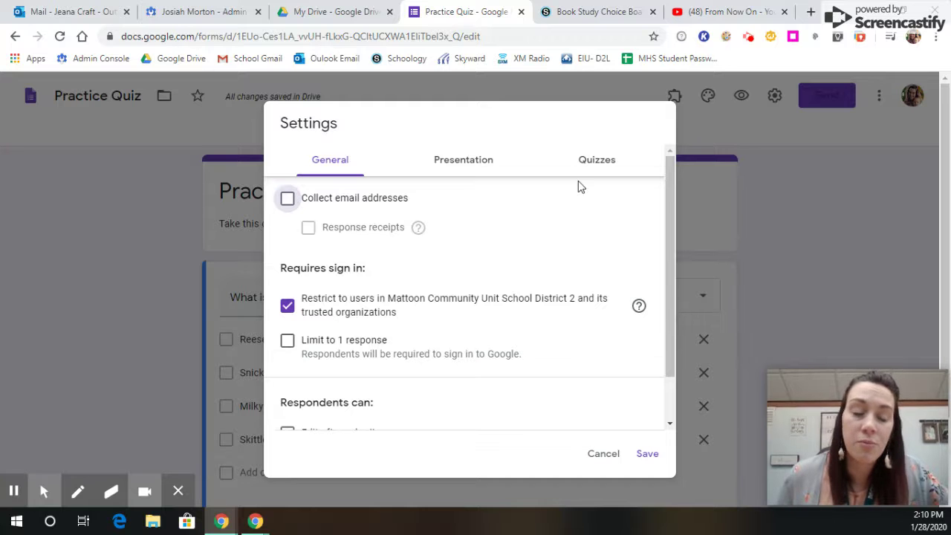
{"action": "left_click", "coordinate": [602, 165]}
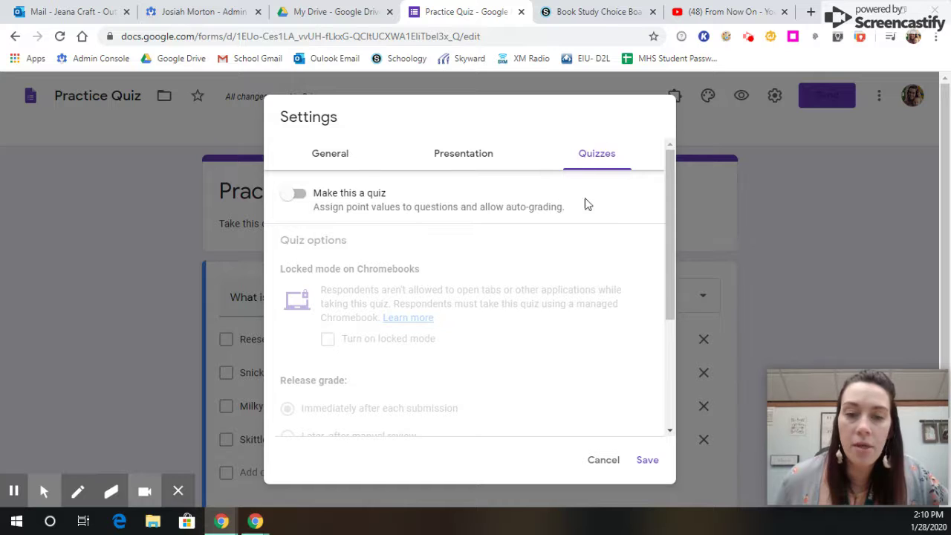
{"action": "left_click", "coordinate": [291, 198]}
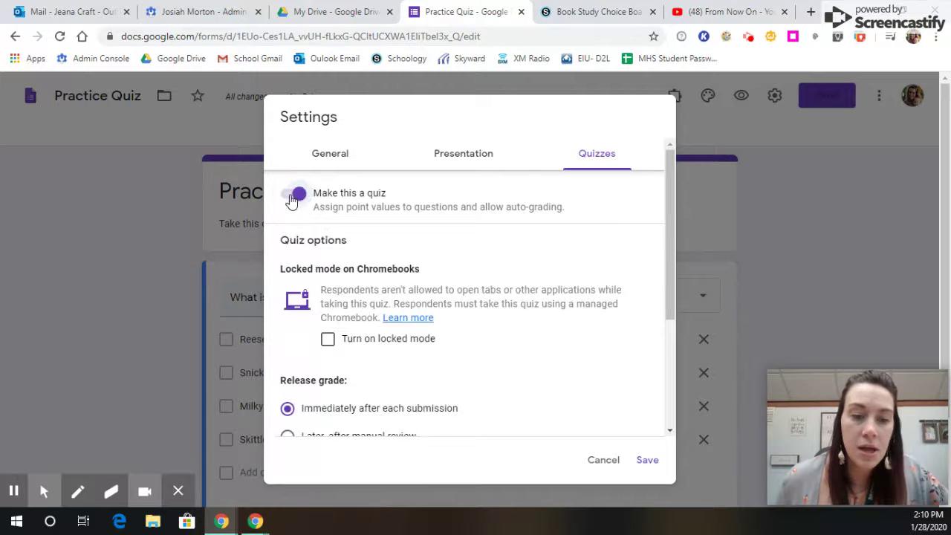
Stop respondents from seeing the correct answers in the quiz options and save the settings
{"action": "scroll", "coordinate": [543, 367], "scroll_direction": "down", "scroll_amount": 1}
{"action": "scroll", "coordinate": [543, 367], "scroll_direction": "down", "scroll_amount": 2}
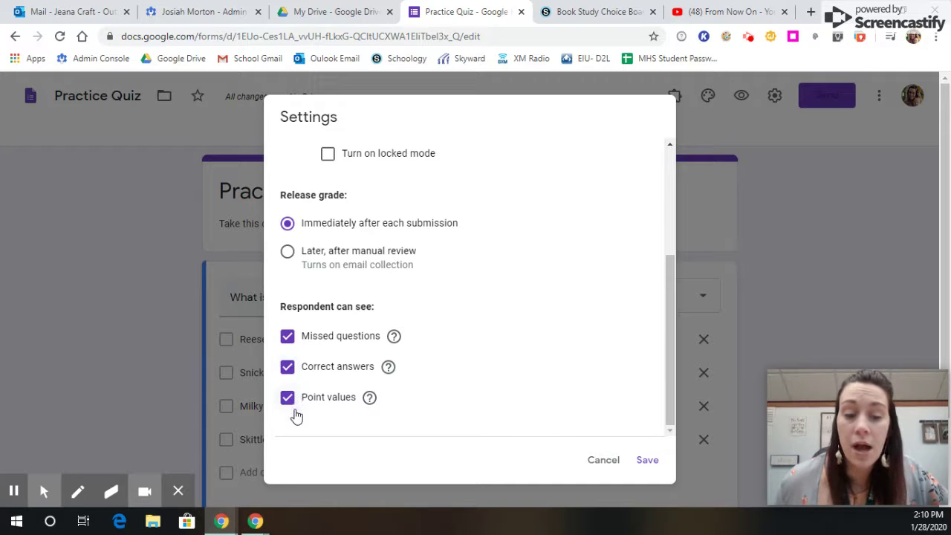
{"action": "left_click", "coordinate": [288, 368]}
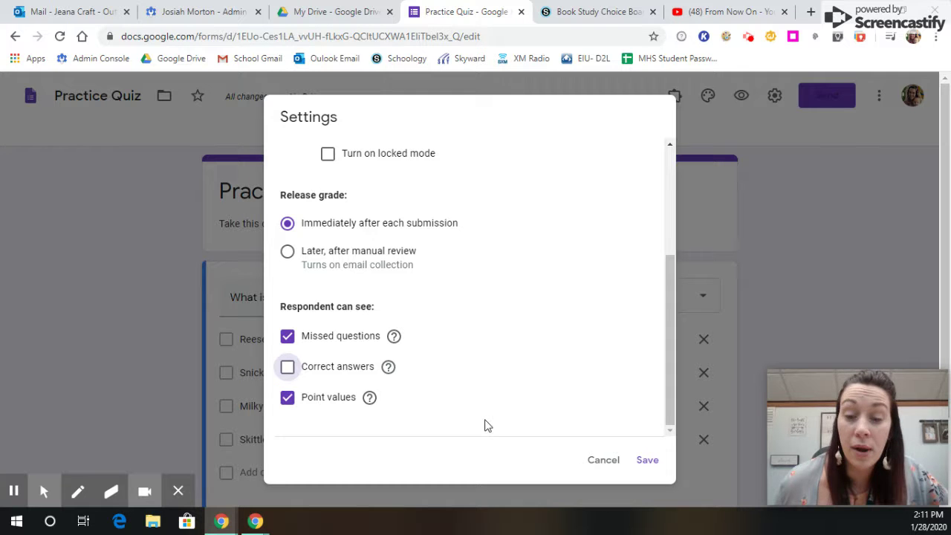
{"action": "left_click", "coordinate": [654, 460]}
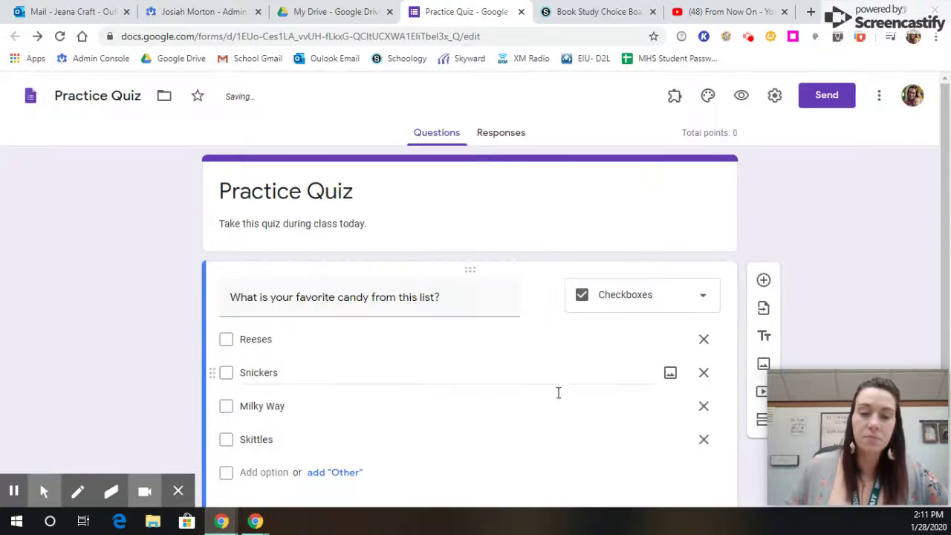
Set the candy question's value to 1 point in its answer key
{"action": "scroll", "coordinate": [558, 391], "scroll_direction": "down", "scroll_amount": 1}
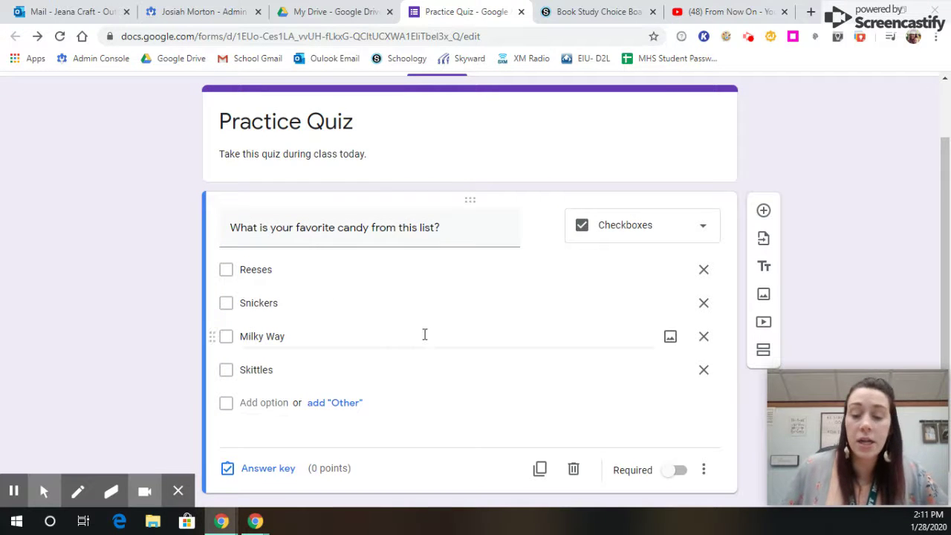
{"action": "scroll", "coordinate": [256, 471], "scroll_direction": "down", "scroll_amount": 1}
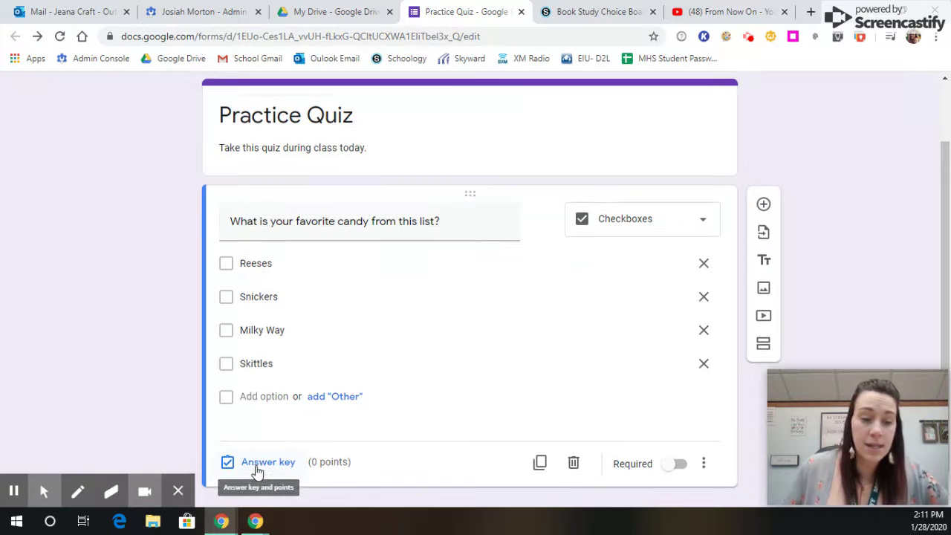
{"action": "left_click", "coordinate": [266, 439]}
{"action": "left_click", "coordinate": [661, 241]}
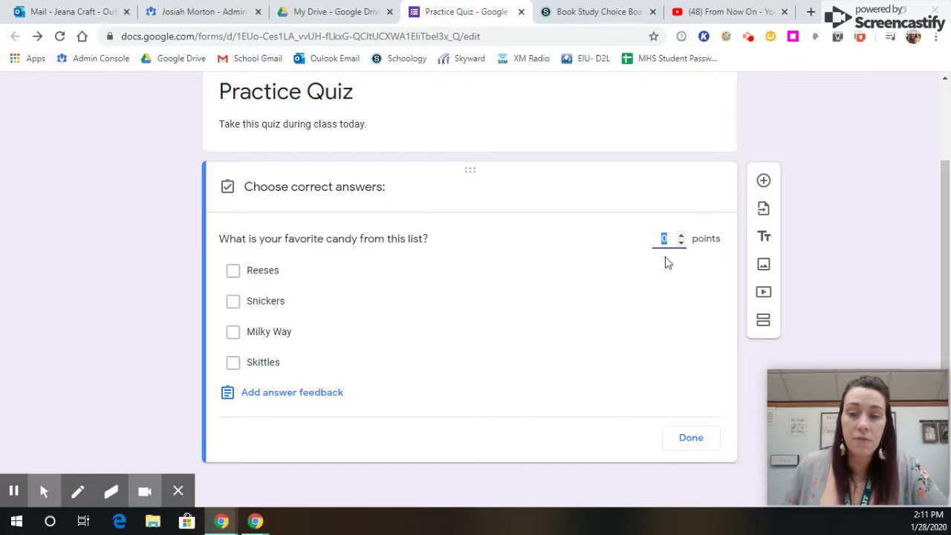
{"action": "type", "text": "1"}
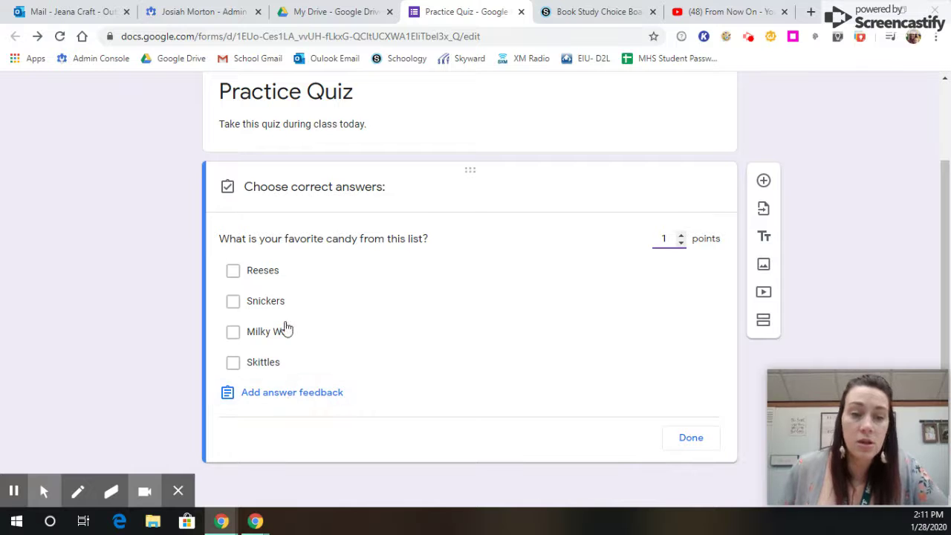
Mark Reeses, Snickers, Milky Way and Skittles as correct answers and make the candy question required
{"action": "left_click", "coordinate": [233, 271]}
{"action": "left_click", "coordinate": [234, 306]}
{"action": "left_click", "coordinate": [233, 333]}
{"action": "left_click", "coordinate": [233, 364]}
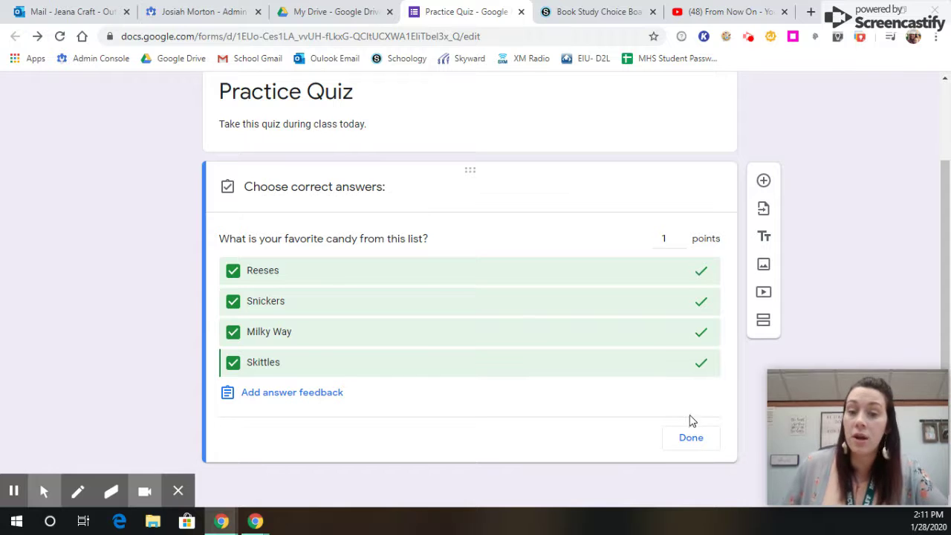
{"action": "left_click", "coordinate": [693, 440]}
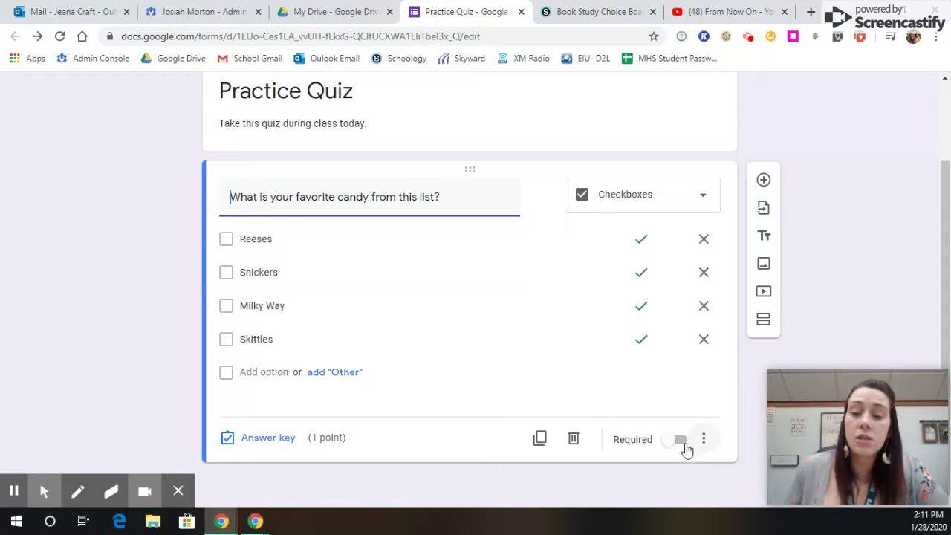
{"action": "left_click", "coordinate": [672, 444]}
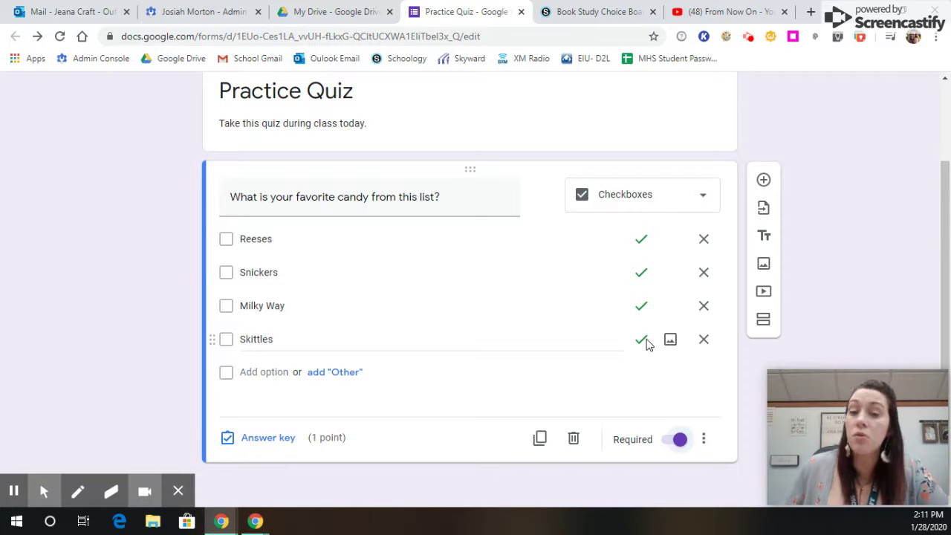
Try removing Reeses from the candy question's correct answers, restoring it before closing the answer key
{"action": "left_click", "coordinate": [260, 440]}
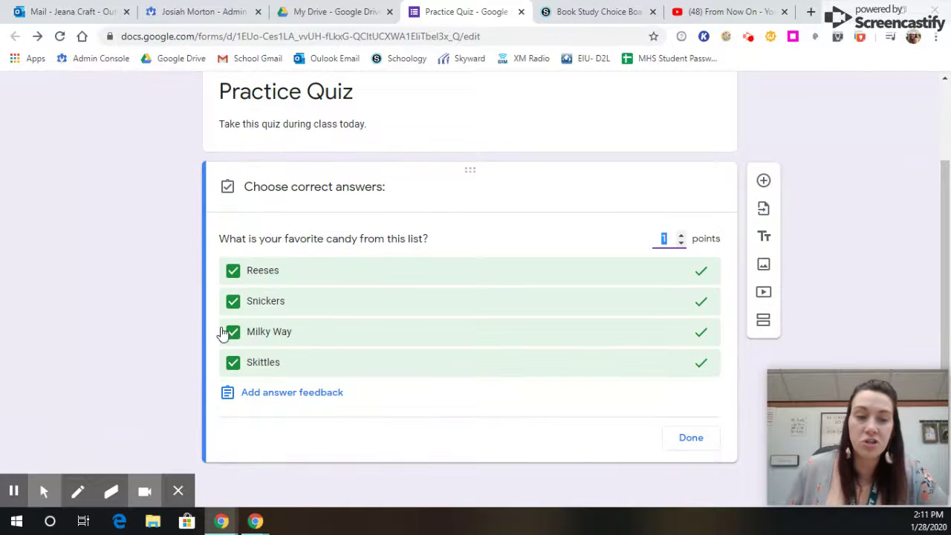
{"action": "left_click", "coordinate": [235, 273]}
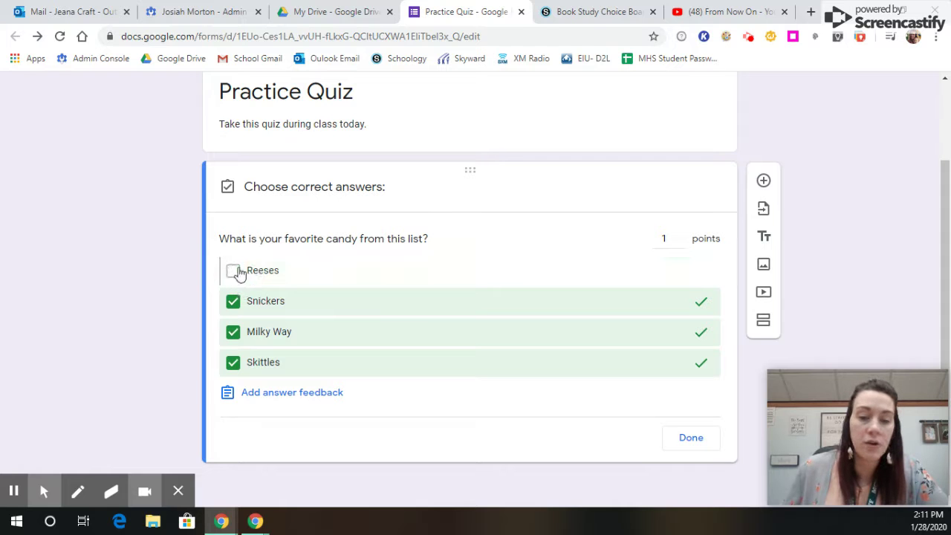
{"action": "left_click", "coordinate": [233, 272]}
{"action": "left_click", "coordinate": [691, 438]}
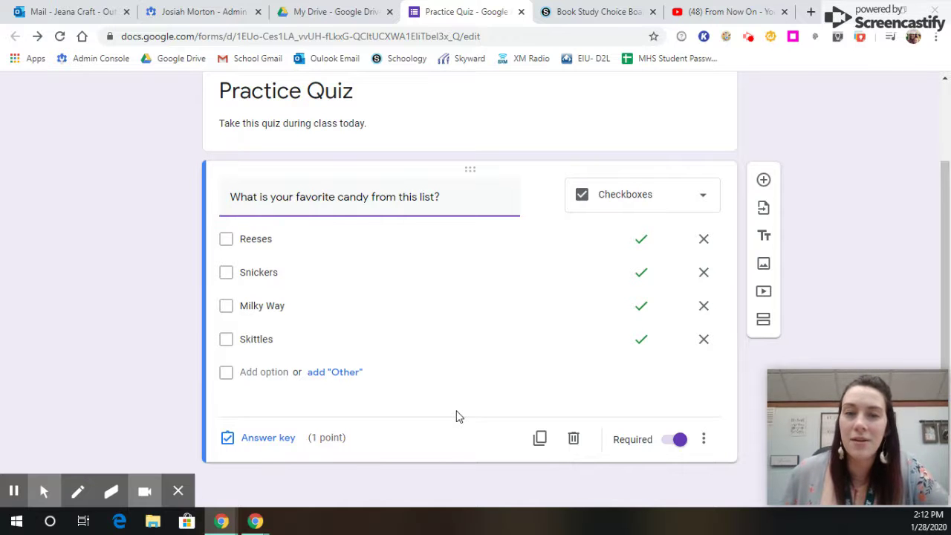
{"action": "scroll", "coordinate": [467, 399], "scroll_direction": "up", "scroll_amount": 2}
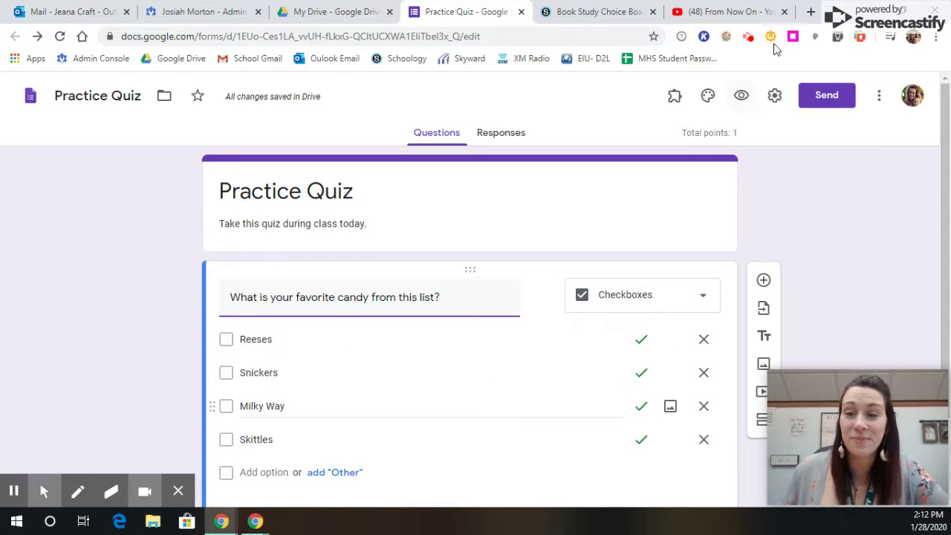
{"action": "left_click", "coordinate": [747, 37]}
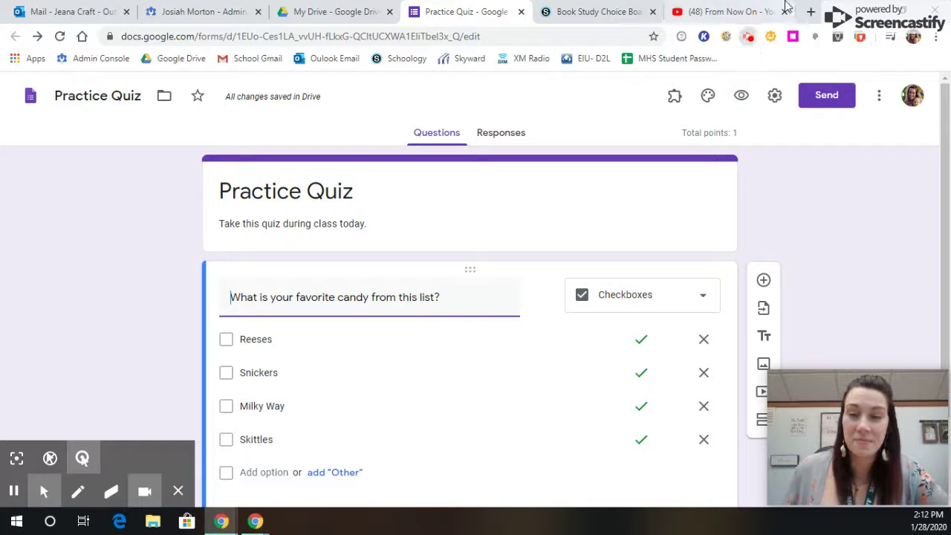